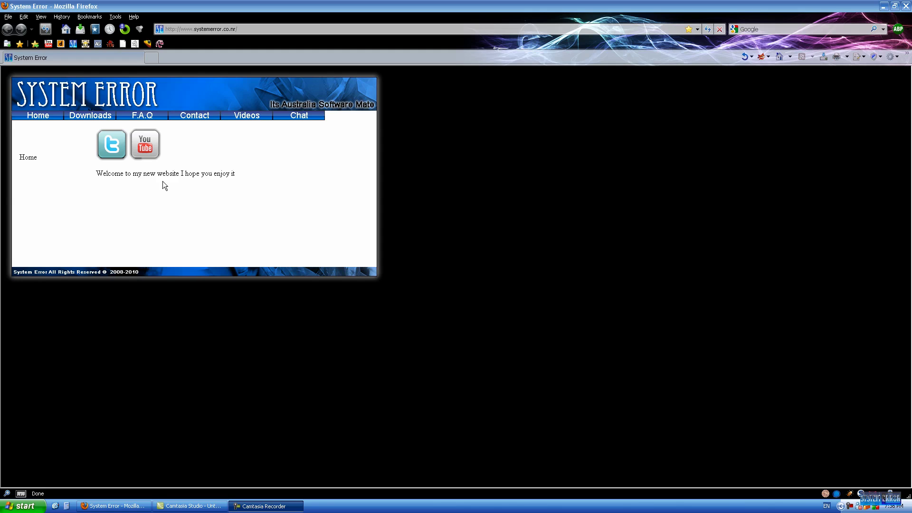
Browse the Downloads page, jumping to Packs, back to top, then Starter Kits
left_click_drag(126, 173, 185, 172)
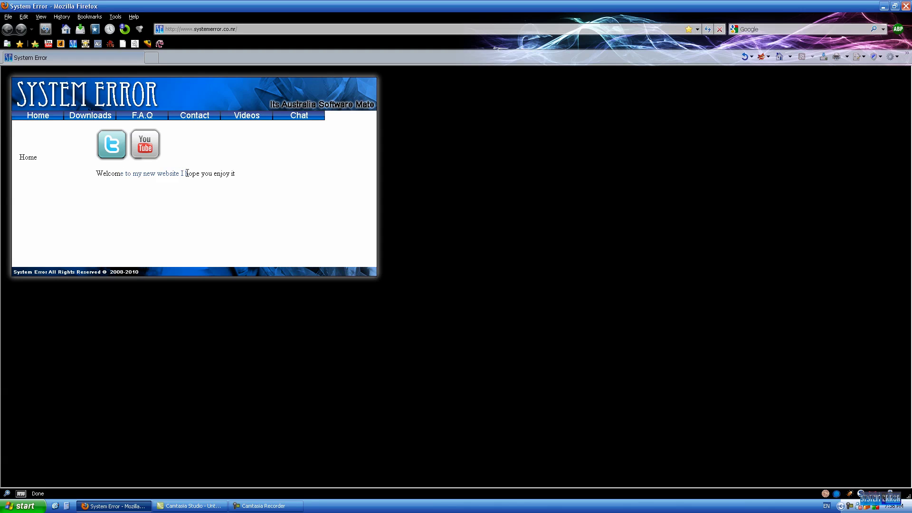
left_click(89, 122)
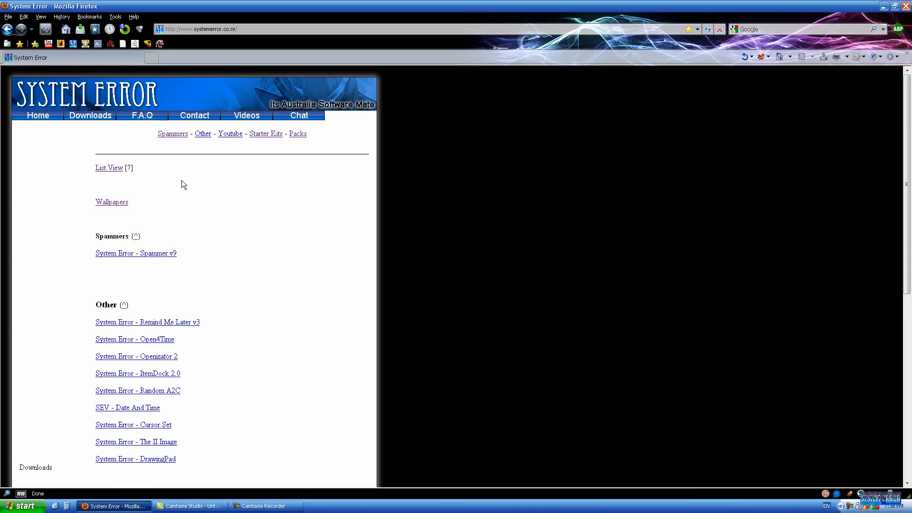
left_click(297, 134)
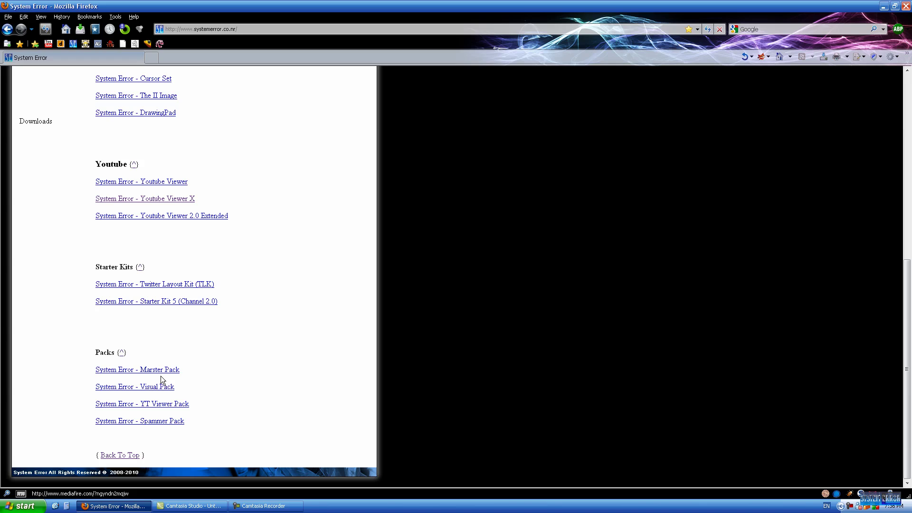
left_click(119, 455)
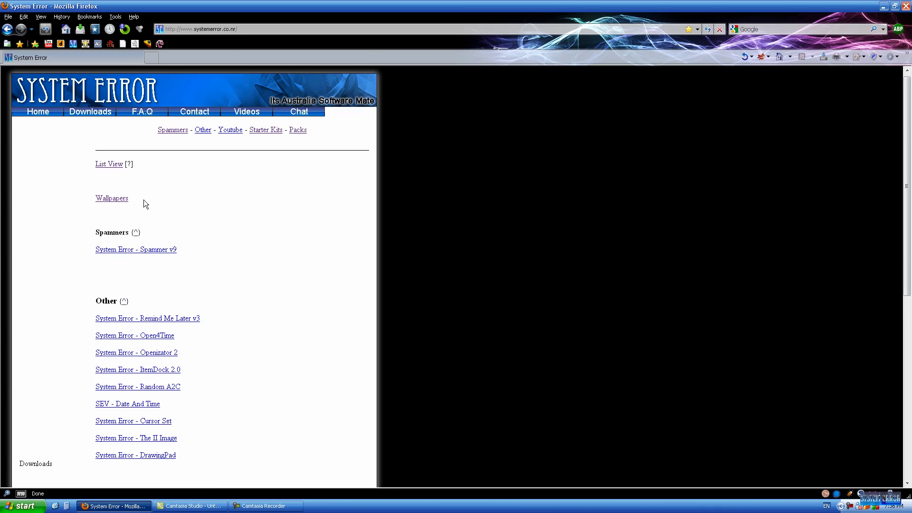
left_click(266, 131)
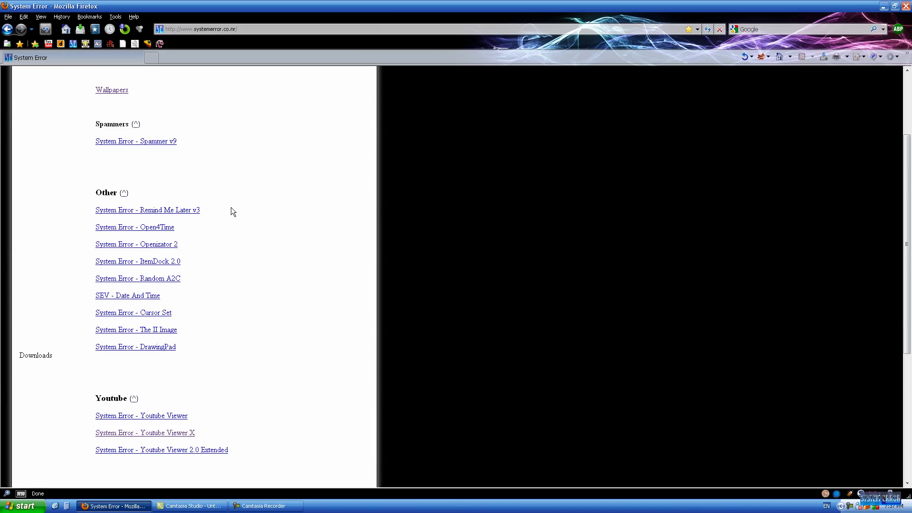
scroll(231, 210, "up", 4)
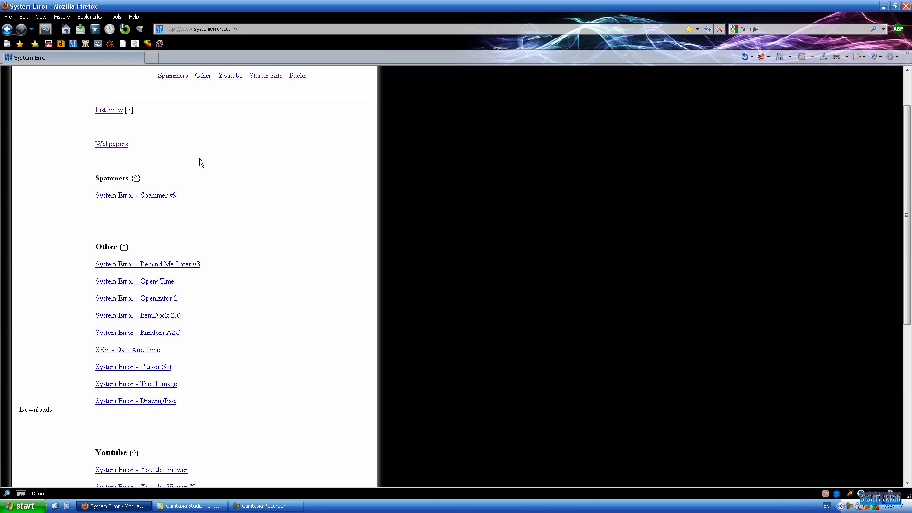
View the F.A.Q page, select and clear 'screen recorder called', then open Videos
left_click(138, 119)
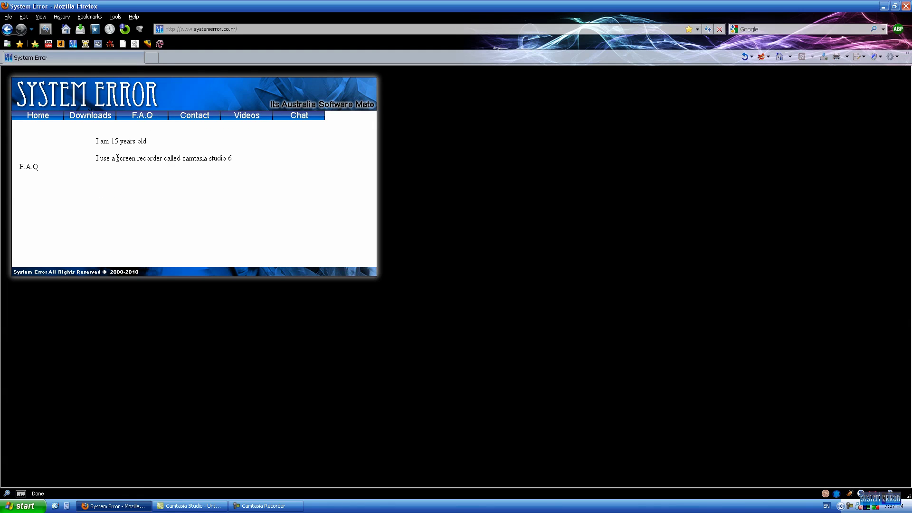
left_click_drag(116, 158, 180, 158)
left_click(173, 159)
left_click(246, 116)
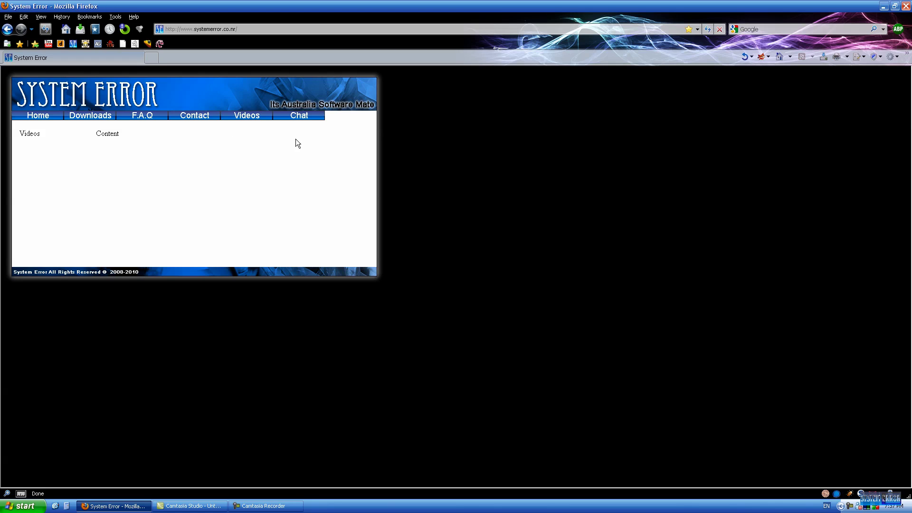
Open the Chat page and log in with the nickname SystemError
left_click(297, 116)
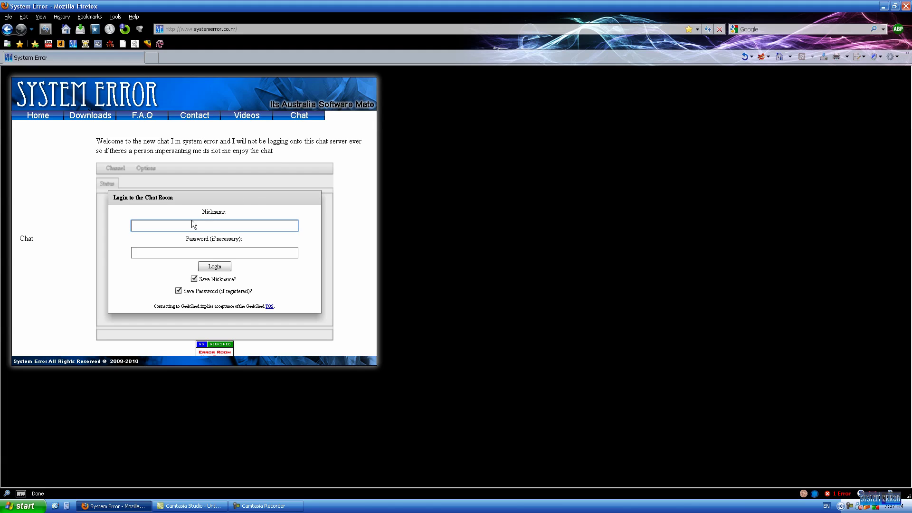
type("SystemError")
key("Return")
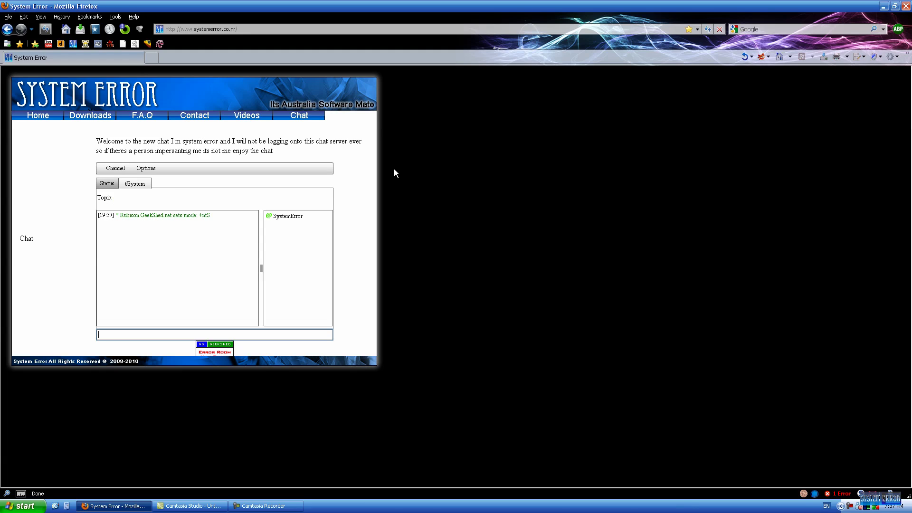
Widen the chat log and post 'hi', 'whats up??' and several dot lines
left_click(157, 214)
left_click_drag(261, 269, 282, 269)
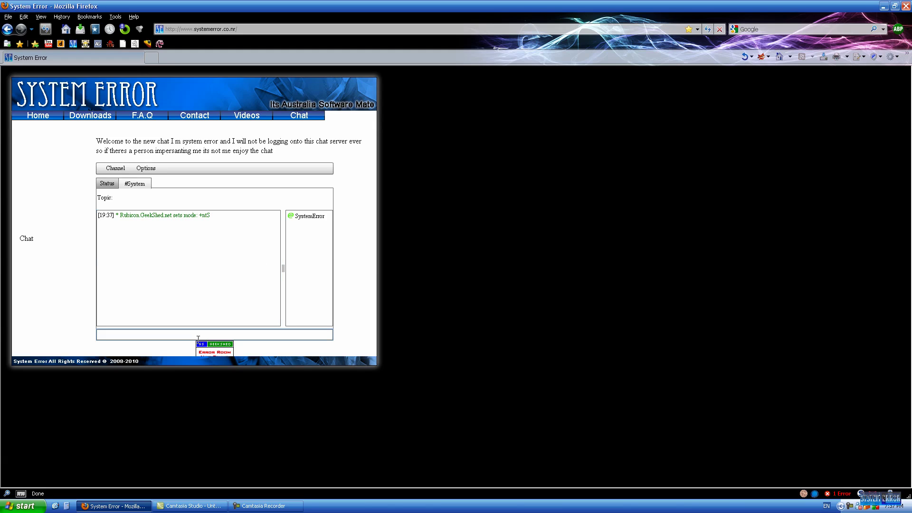
type("hi")
key("Return")
type("??")
key("Return")
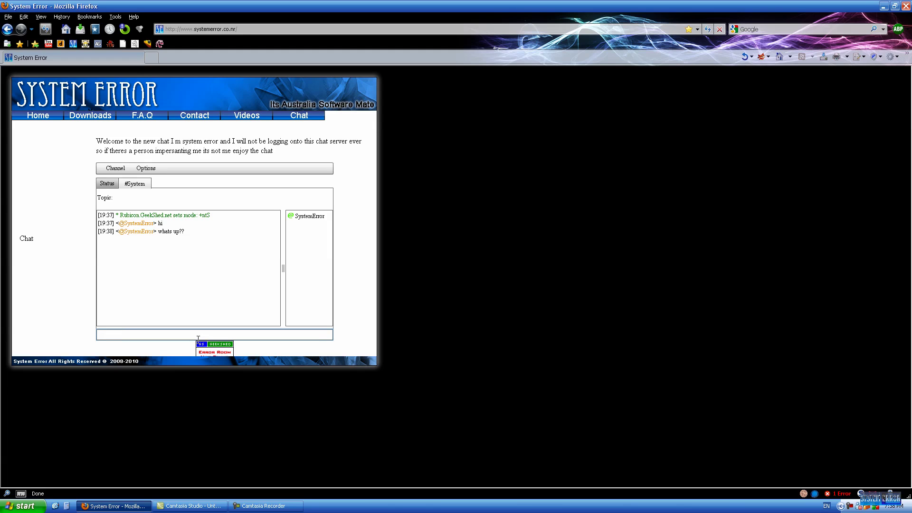
type("..")
key("Return")
type(".")
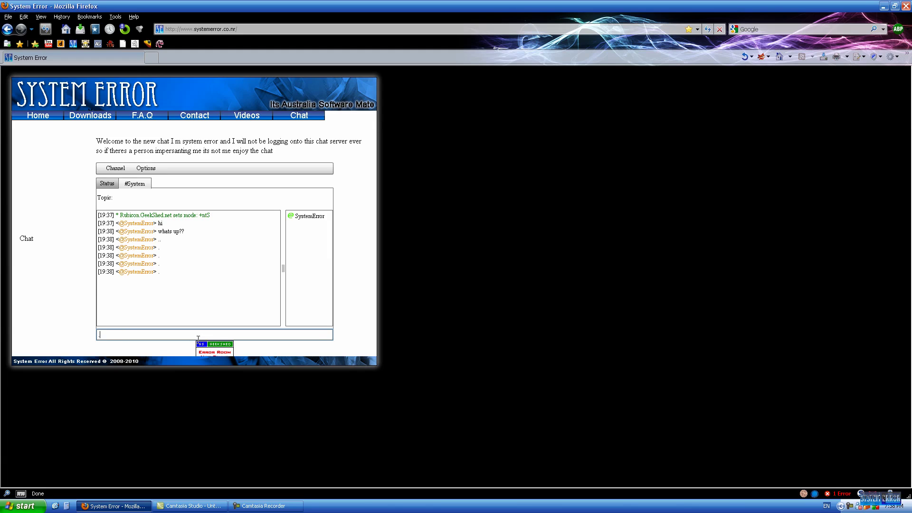
type(" . . . . . . .. . . . . .")
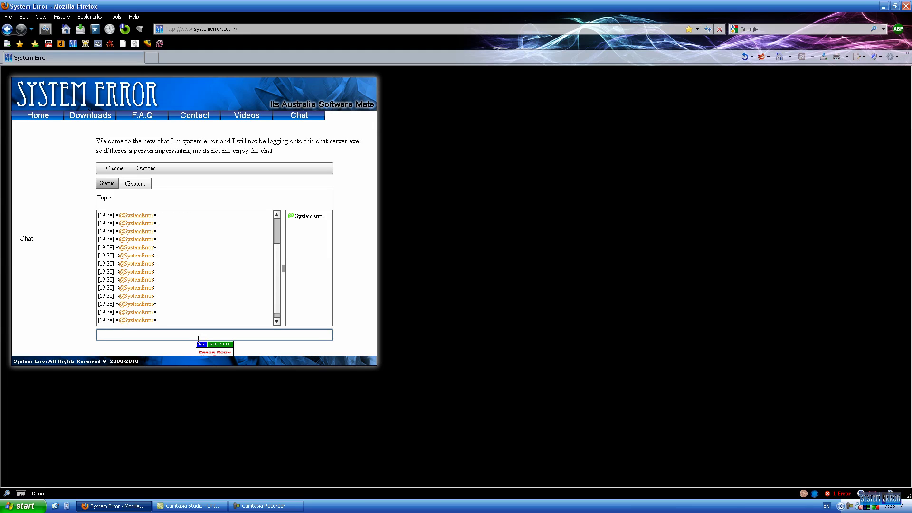